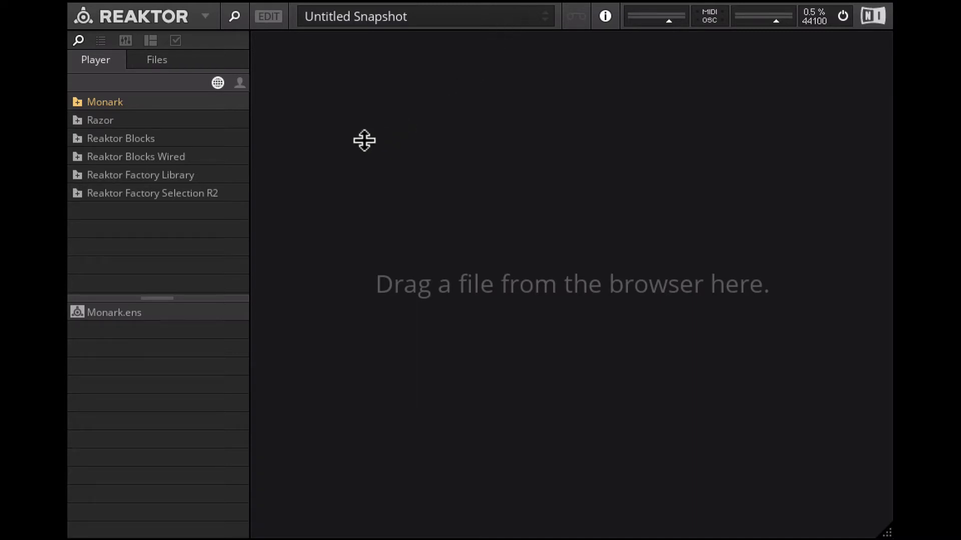
Step: Create a new empty ensemble from the Reaktor File menu
{"action": "left_click", "coordinate": [204, 15]}
{"action": "mouse_move", "coordinate": [257, 38]}
{"action": "left_click", "coordinate": [289, 35]}
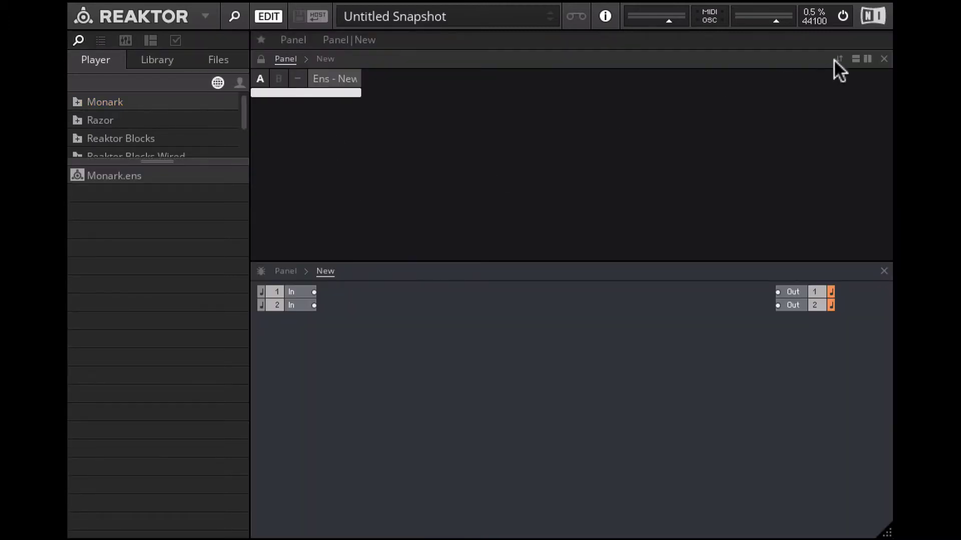
Step: Close the Panel view and delete both audio In modules from the structure
{"action": "left_click", "coordinate": [882, 56]}
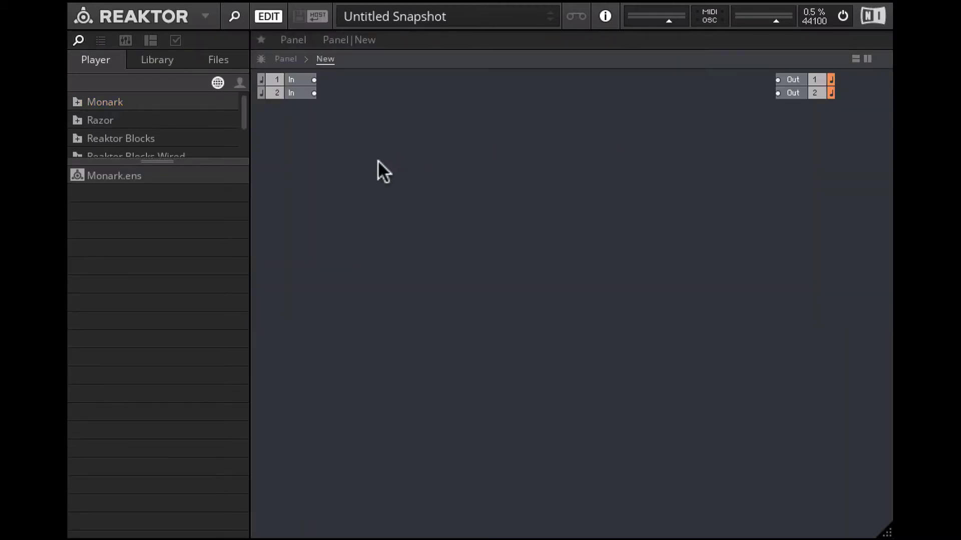
{"action": "left_click_drag", "start_coordinate": [306, 102], "coordinate": [291, 66]}
{"action": "key", "text": "Delete"}
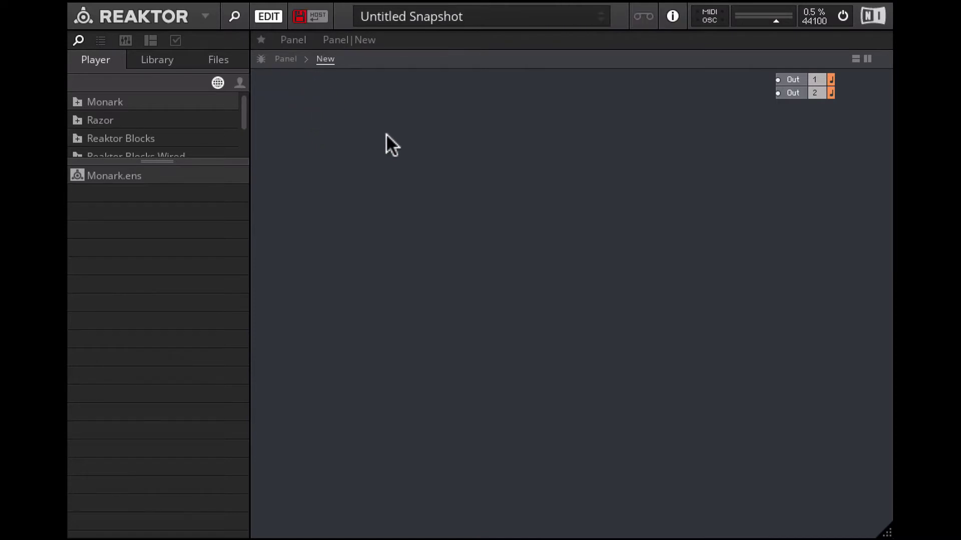
Step: Add Bento Box OSC, SVF and VCA modules from the Library and line them up left to right
{"action": "left_click", "coordinate": [163, 61]}
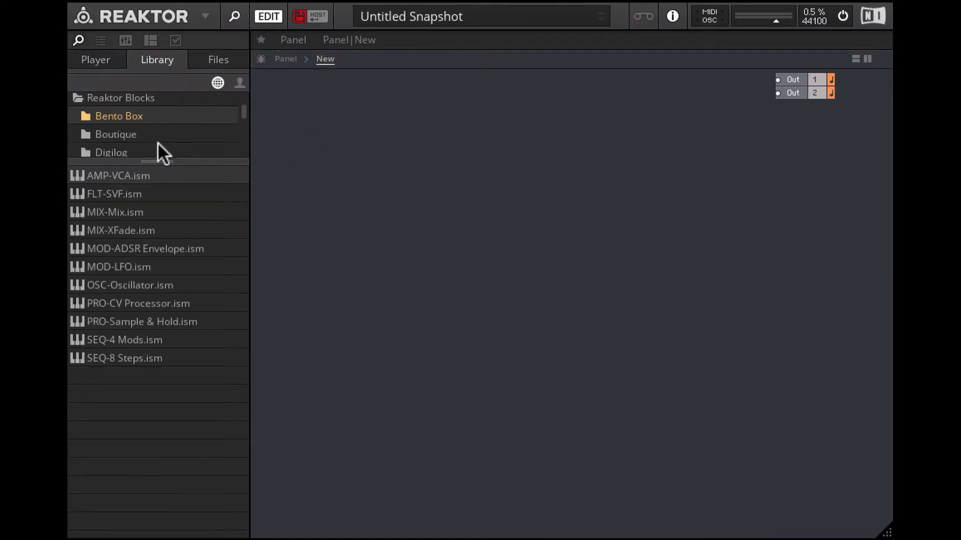
{"action": "left_click_drag", "start_coordinate": [158, 161], "coordinate": [148, 306]}
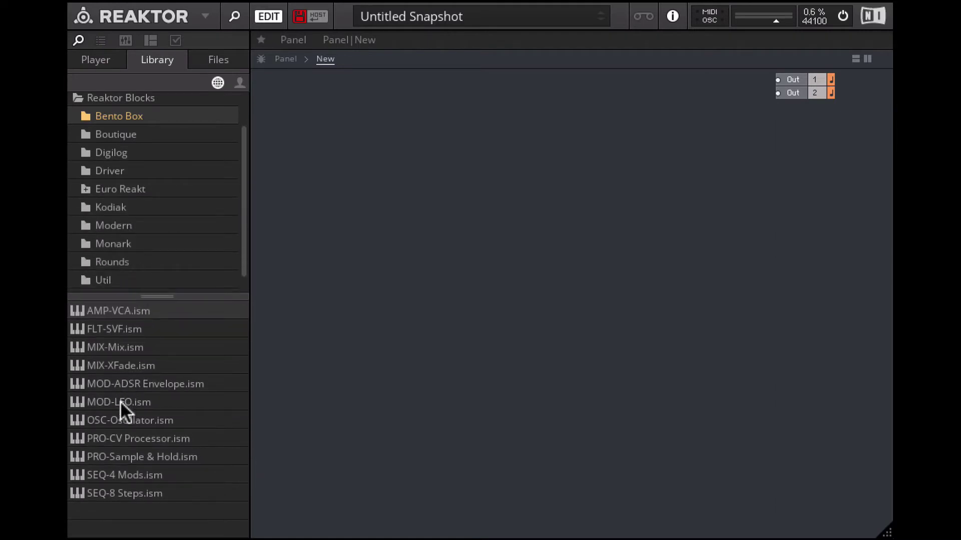
{"action": "left_click_drag", "start_coordinate": [120, 422], "coordinate": [331, 196]}
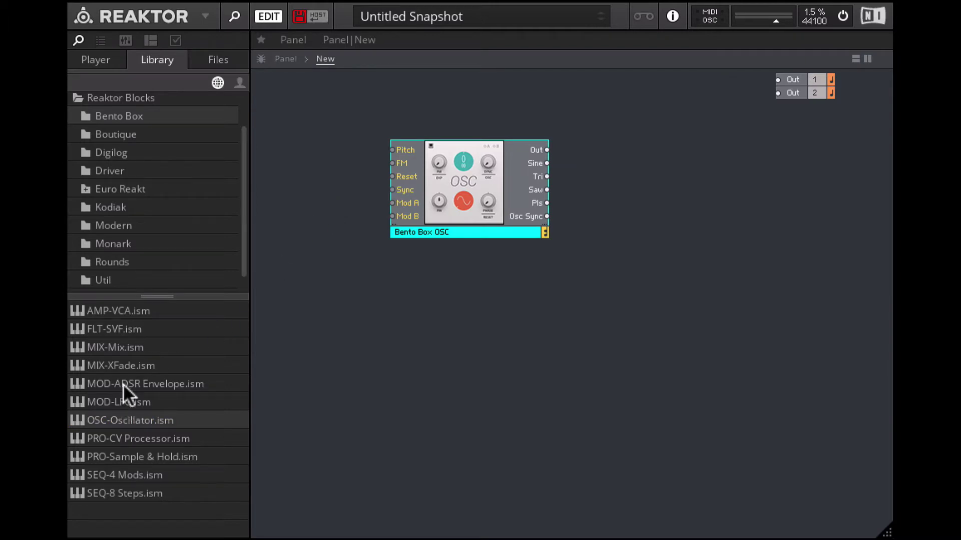
{"action": "left_click_drag", "start_coordinate": [125, 326], "coordinate": [602, 158]}
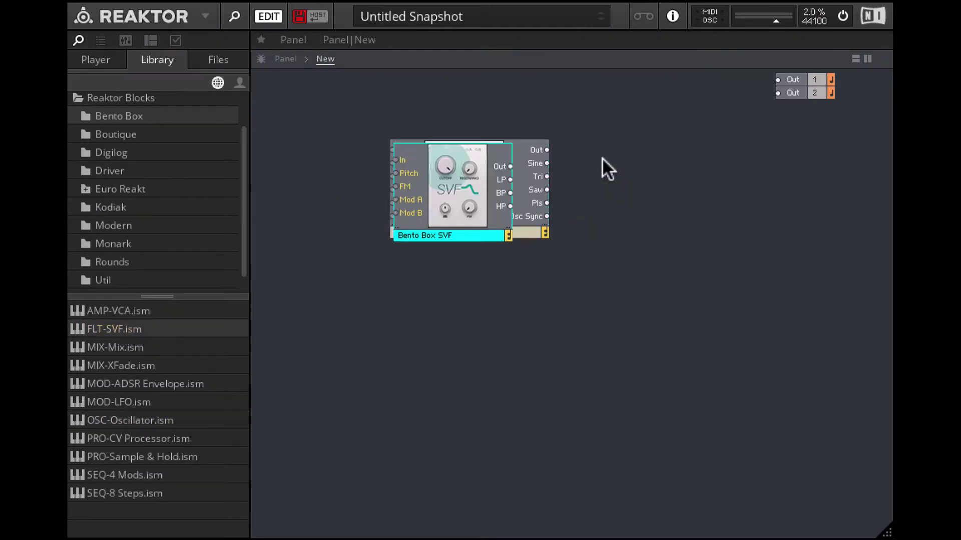
{"action": "left_click_drag", "start_coordinate": [469, 203], "coordinate": [626, 202]}
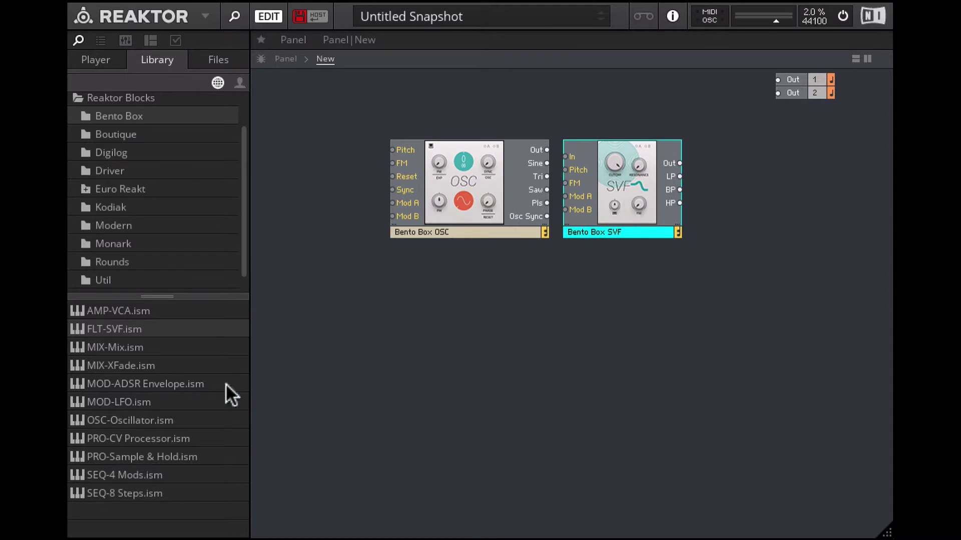
{"action": "left_click_drag", "start_coordinate": [125, 311], "coordinate": [752, 171]}
{"action": "left_click_drag", "start_coordinate": [436, 212], "coordinate": [733, 210]}
Step: Shift the OSC and SVF modules left and wire the OSC Saw output into the SVF input
{"action": "left_click_drag", "start_coordinate": [464, 188], "coordinate": [421, 185]}
{"action": "left_click_drag", "start_coordinate": [603, 189], "coordinate": [557, 189]}
{"action": "mouse_move", "coordinate": [694, 197]}
{"action": "left_mouse_down"}
{"action": "mouse_move", "coordinate": [718, 196]}
{"action": "mouse_move", "coordinate": [708, 194]}
{"action": "left_mouse_up"}
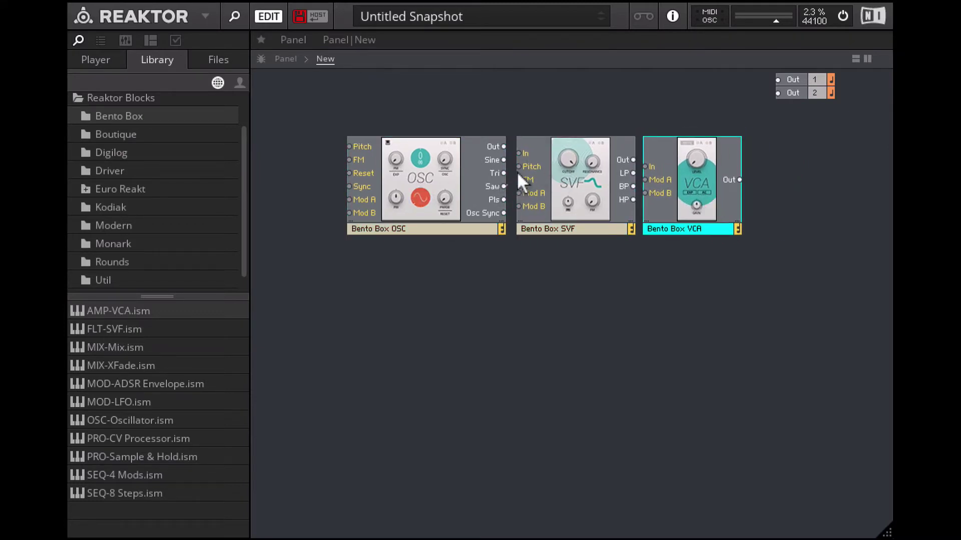
{"action": "left_click_drag", "start_coordinate": [520, 150], "coordinate": [521, 149]}
Step: Wire SVF LP into the VCA input and the VCA output to both Out 1 and Out 2
{"action": "left_click_drag", "start_coordinate": [651, 158], "coordinate": [651, 159]}
{"action": "left_click_drag", "start_coordinate": [740, 179], "coordinate": [778, 80]}
{"action": "left_click_drag", "start_coordinate": [739, 179], "coordinate": [773, 179]}
{"action": "left_click", "coordinate": [803, 112]}
Step: Add a Util Note In module from the Library to the structure
{"action": "left_click", "coordinate": [551, 280]}
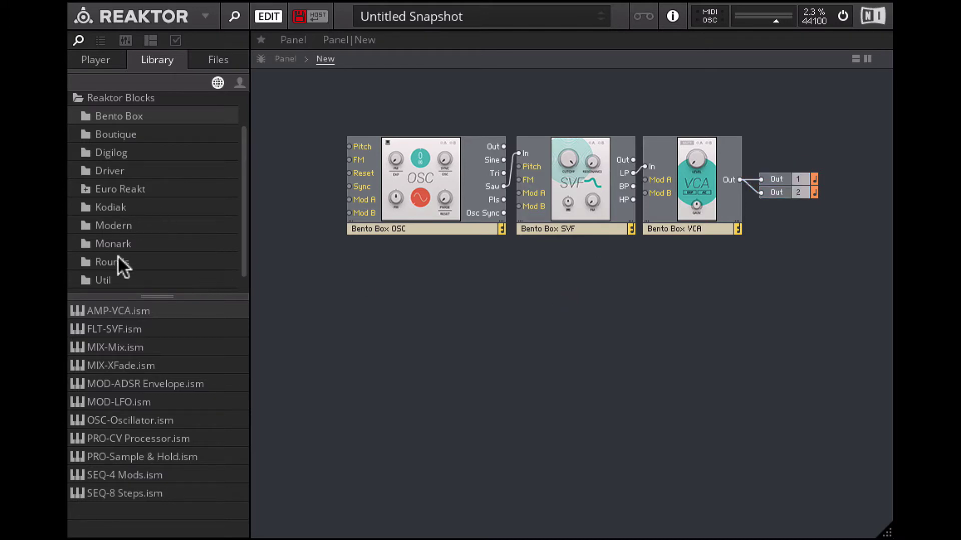
{"action": "left_click", "coordinate": [114, 280]}
{"action": "left_click_drag", "start_coordinate": [120, 422], "coordinate": [311, 352]}
Step: Wire Note In Pitch to OSC Pitch and Gate to VCA Mod A, then shift modules to tidy the layout
{"action": "left_click_drag", "start_coordinate": [368, 311], "coordinate": [366, 144]}
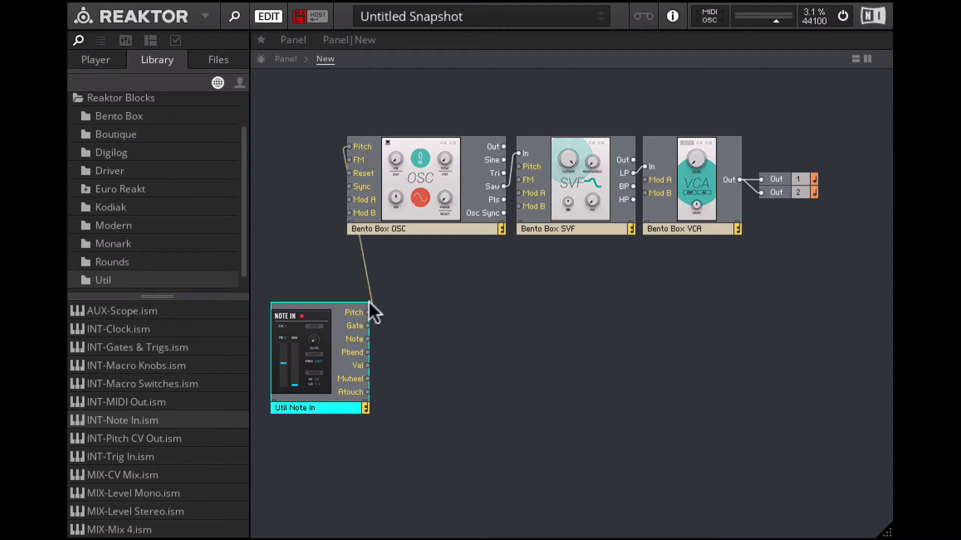
{"action": "left_click_drag", "start_coordinate": [367, 325], "coordinate": [655, 180]}
{"action": "left_click_drag", "start_coordinate": [788, 131], "coordinate": [343, 275]}
{"action": "left_click_drag", "start_coordinate": [406, 192], "coordinate": [457, 192]}
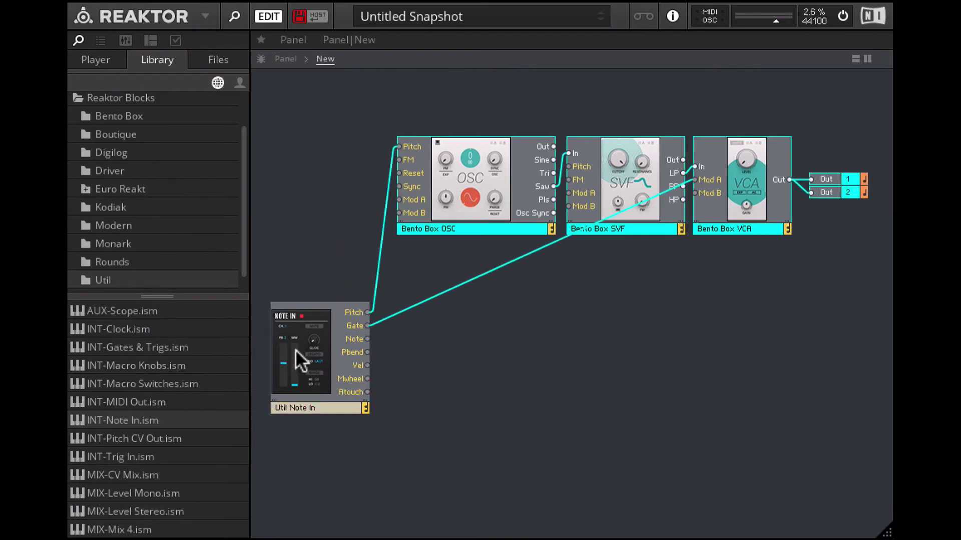
{"action": "left_click_drag", "start_coordinate": [296, 343], "coordinate": [308, 290]}
{"action": "left_click", "coordinate": [447, 316]}
Step: On the panel, order the blocks OSC, SVF, VCA in a row with Note In below
{"action": "left_click", "coordinate": [286, 59]}
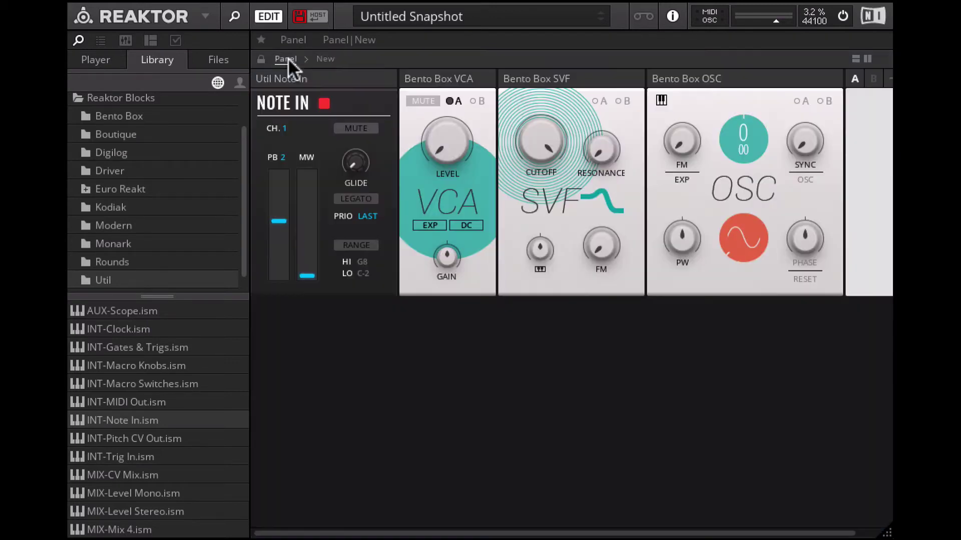
{"action": "left_click_drag", "start_coordinate": [691, 80], "coordinate": [464, 85]}
{"action": "left_click_drag", "start_coordinate": [346, 83], "coordinate": [331, 315]}
{"action": "left_click_drag", "start_coordinate": [399, 79], "coordinate": [246, 71]}
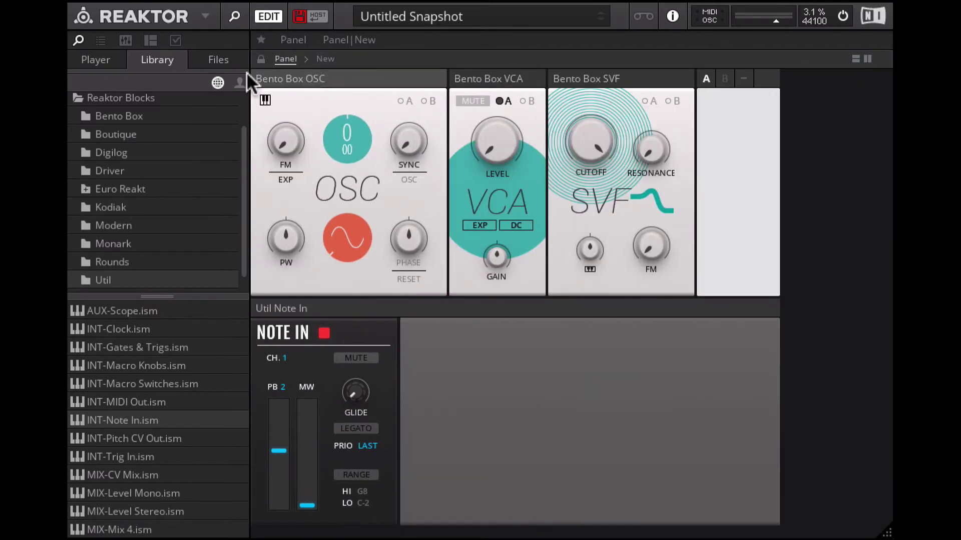
{"action": "left_click_drag", "start_coordinate": [583, 73], "coordinate": [400, 73]}
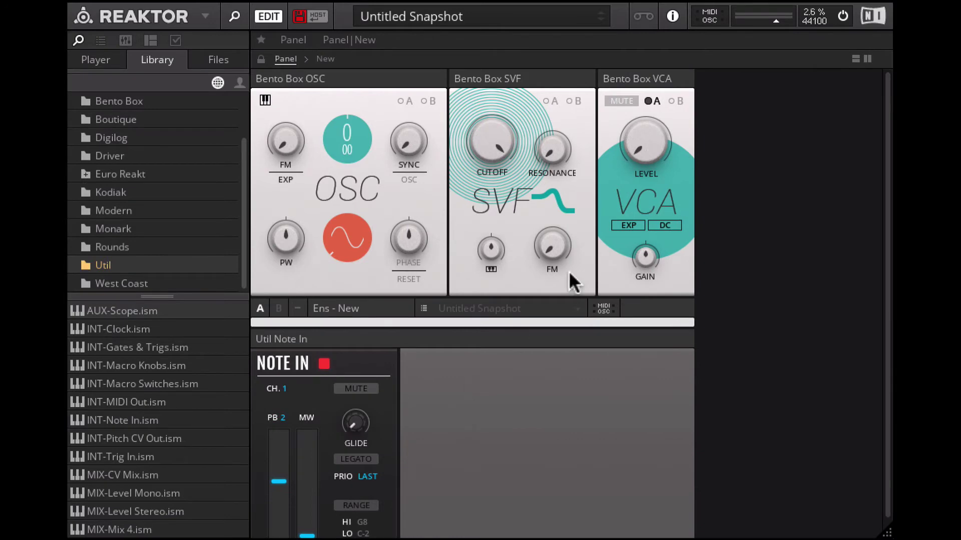
Step: Enable the VCA's A modulation with its amount, set SVF cutoff to 2.08 kHz and raise resonance
{"action": "left_click", "coordinate": [655, 98]}
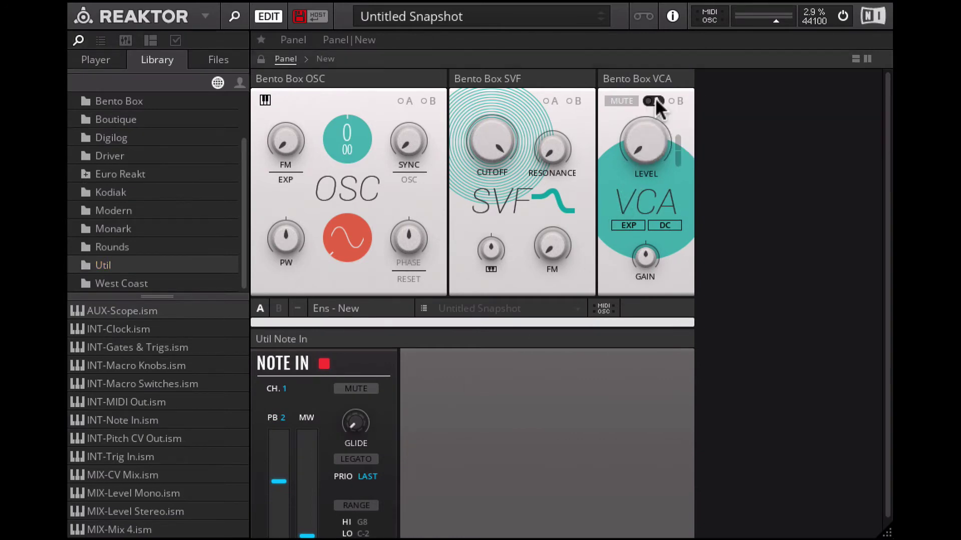
{"action": "left_click_drag", "start_coordinate": [677, 142], "coordinate": [677, 129]}
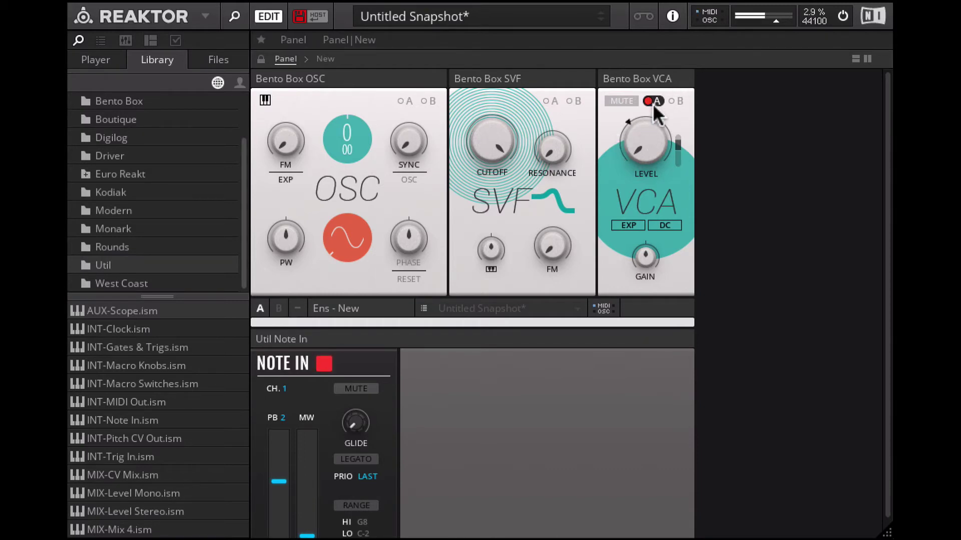
{"action": "mouse_move", "coordinate": [635, 122]}
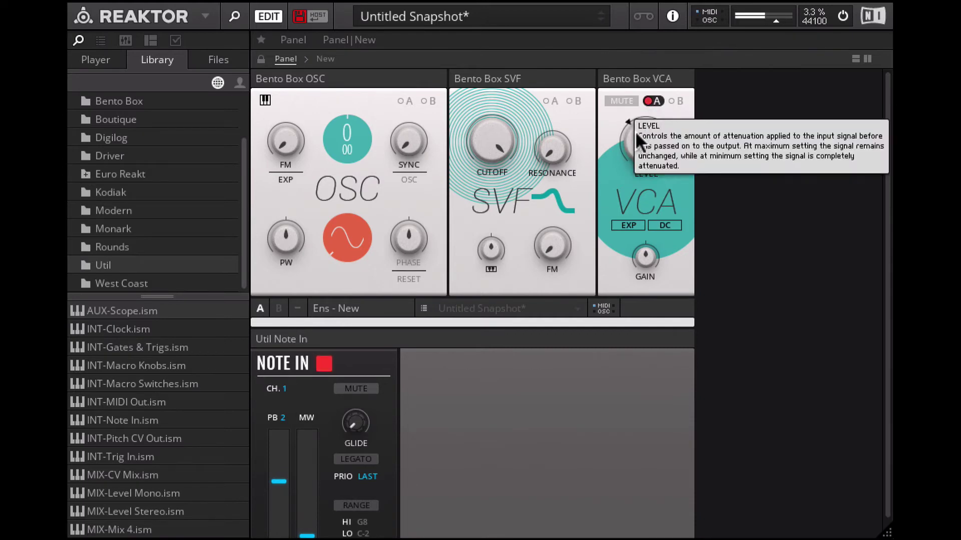
{"action": "left_click_drag", "start_coordinate": [492, 145], "coordinate": [474, 262]}
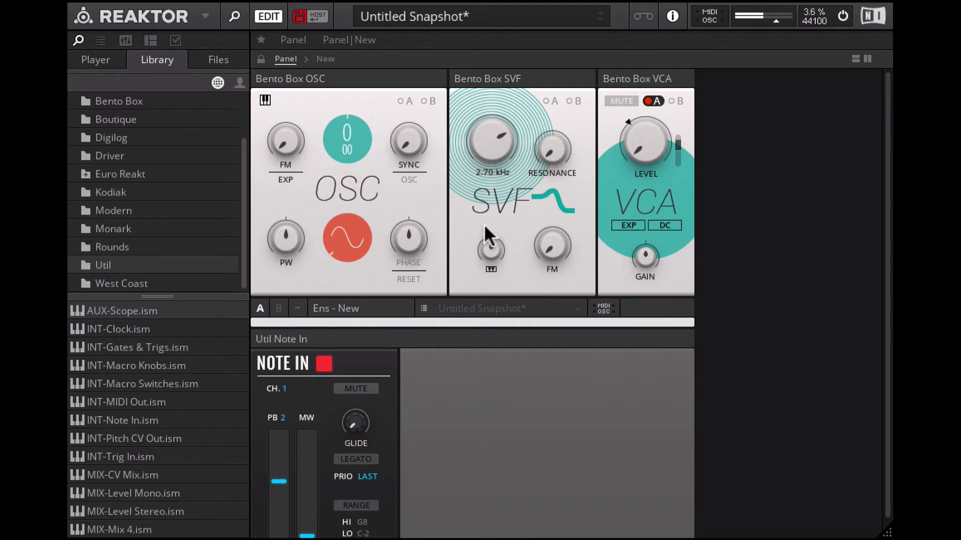
{"action": "left_click_drag", "start_coordinate": [547, 155], "coordinate": [568, 67]}
{"action": "left_click_drag", "start_coordinate": [488, 141], "coordinate": [491, 178]}
Step: Add a Bento Box LFO to the structure and patch its Out into the SVF FM input
{"action": "left_click", "coordinate": [324, 59]}
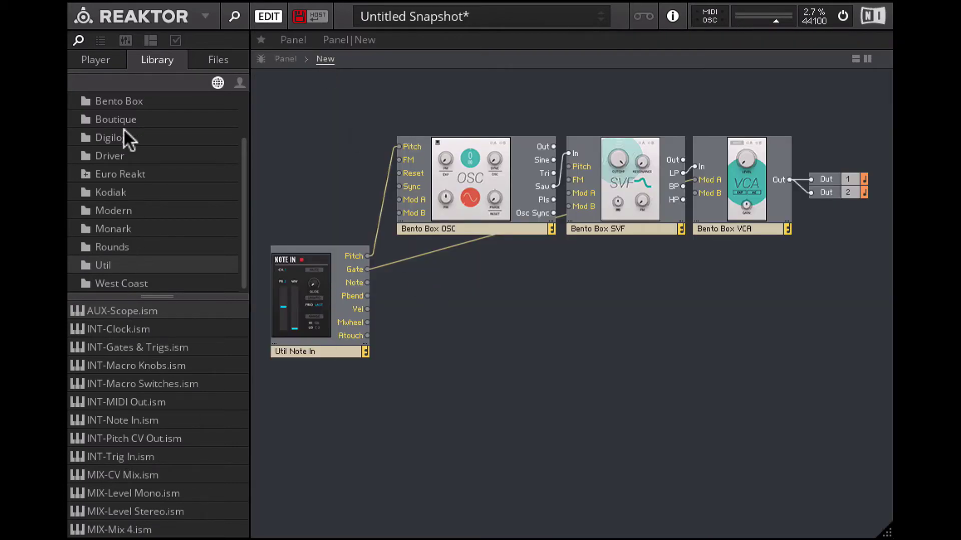
{"action": "left_click", "coordinate": [123, 105]}
{"action": "left_click_drag", "start_coordinate": [125, 407], "coordinate": [477, 340]}
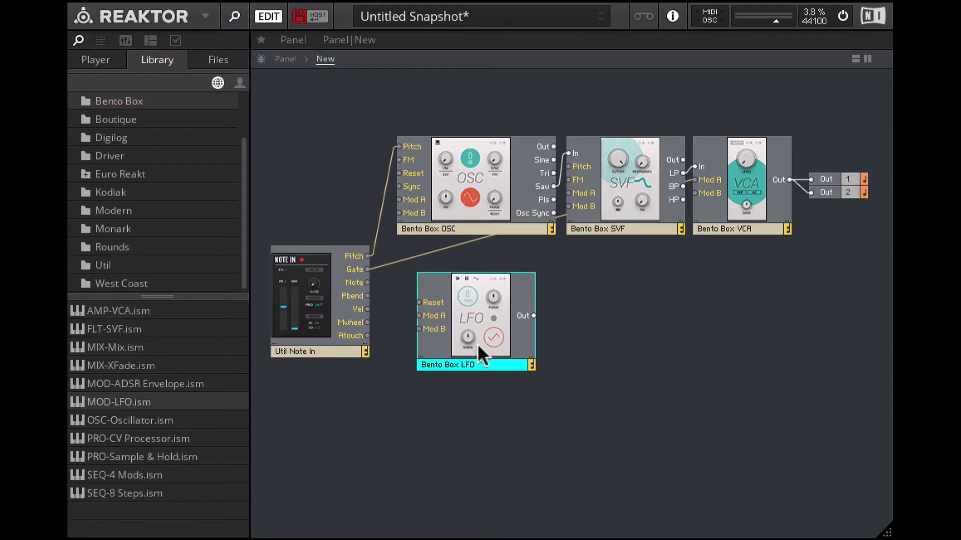
{"action": "left_click_drag", "start_coordinate": [534, 316], "coordinate": [577, 175]}
Step: On the panel, raise the SVF FM amount to 100 and the LFO rate to 6.86 Hz
{"action": "left_click", "coordinate": [287, 59]}
{"action": "left_click_drag", "start_coordinate": [557, 244], "coordinate": [579, 35]}
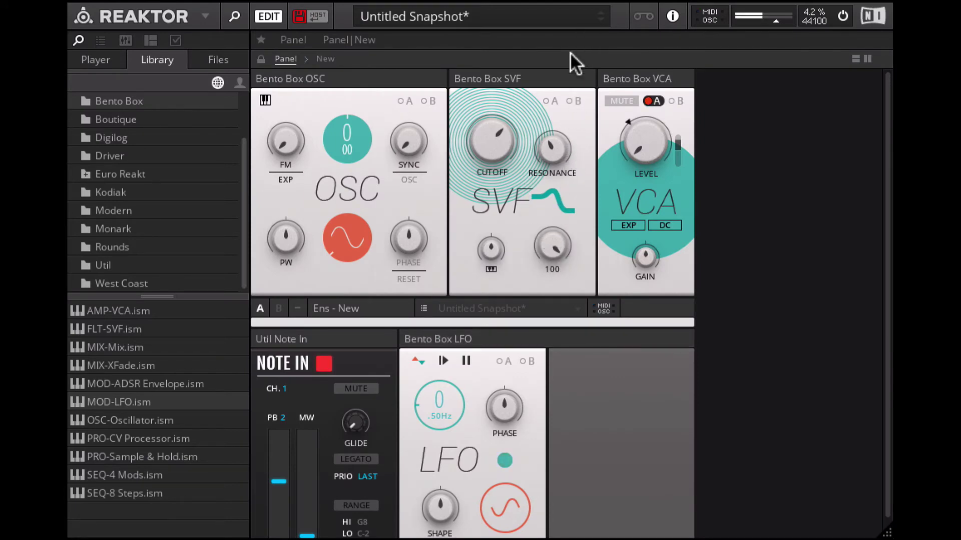
{"action": "left_click_drag", "start_coordinate": [442, 367], "coordinate": [443, 340]}
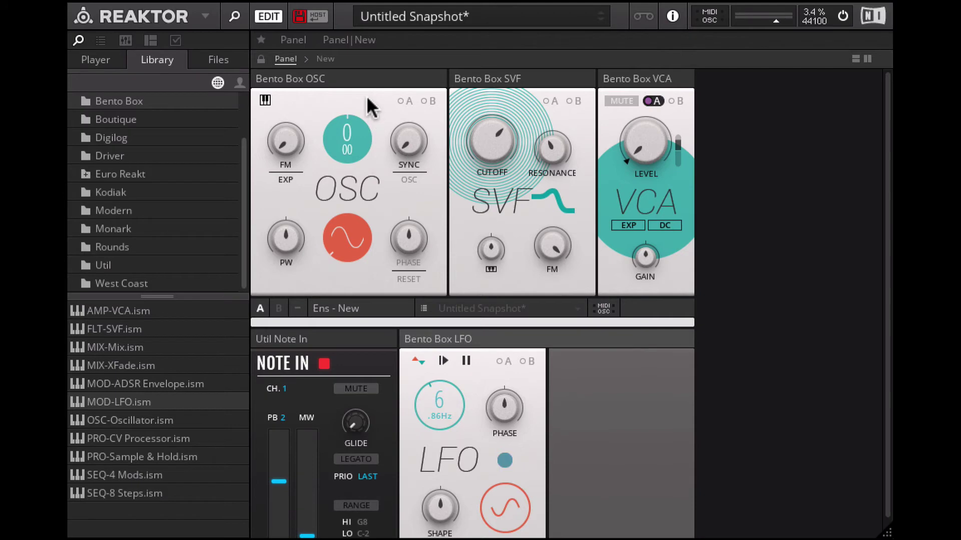
{"action": "left_click", "coordinate": [325, 58]}
Step: Add a Bento Box ADSR envelope to the structure and place it below the LFO
{"action": "left_click", "coordinate": [457, 321]}
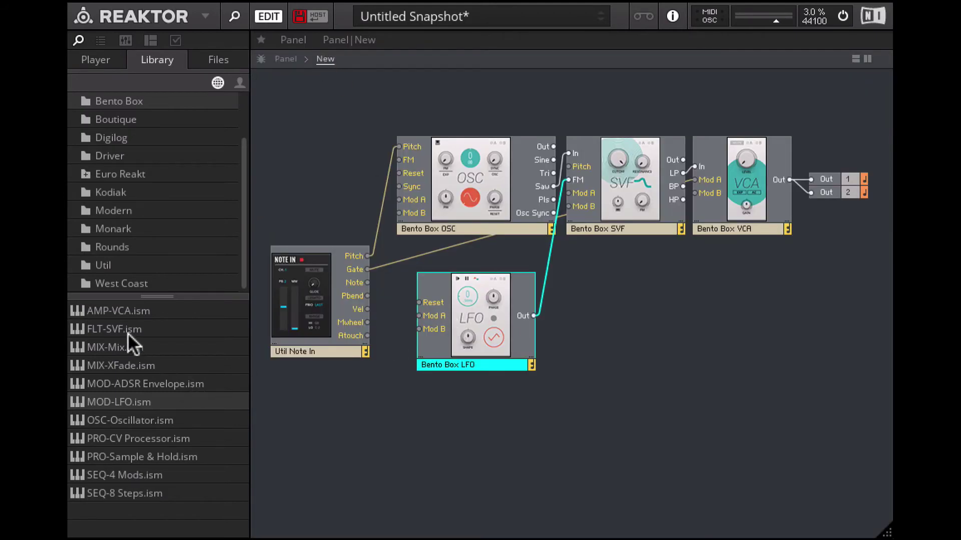
{"action": "left_click_drag", "start_coordinate": [128, 380], "coordinate": [369, 441]}
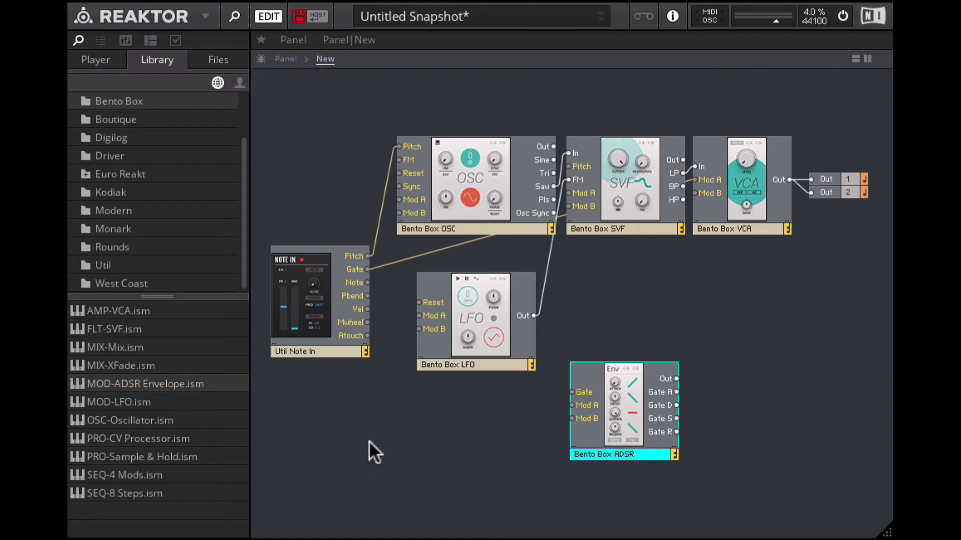
{"action": "left_click_drag", "start_coordinate": [612, 408], "coordinate": [452, 441]}
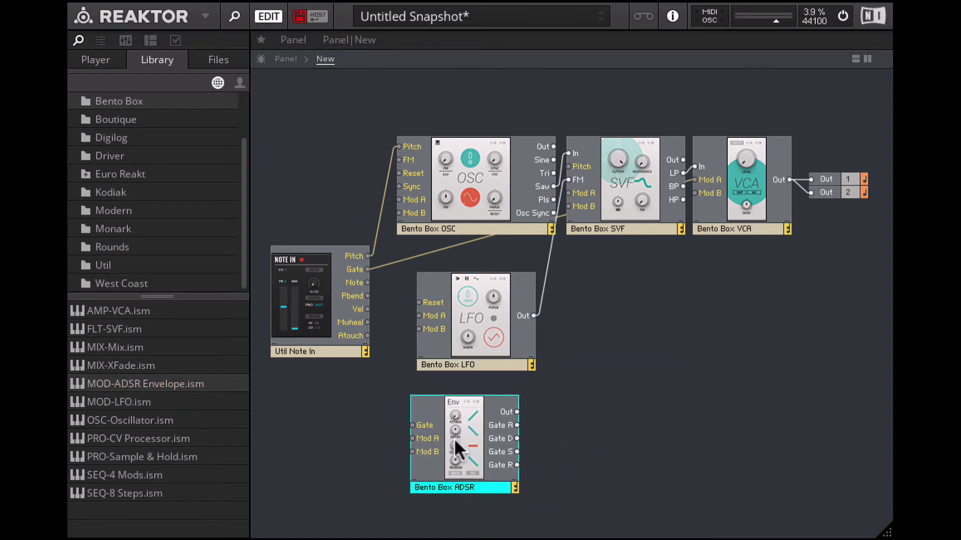
Step: Wire the ADSR Out into LFO Mod A and Note In Gate into the ADSR Gate
{"action": "left_click_drag", "start_coordinate": [517, 410], "coordinate": [425, 315]}
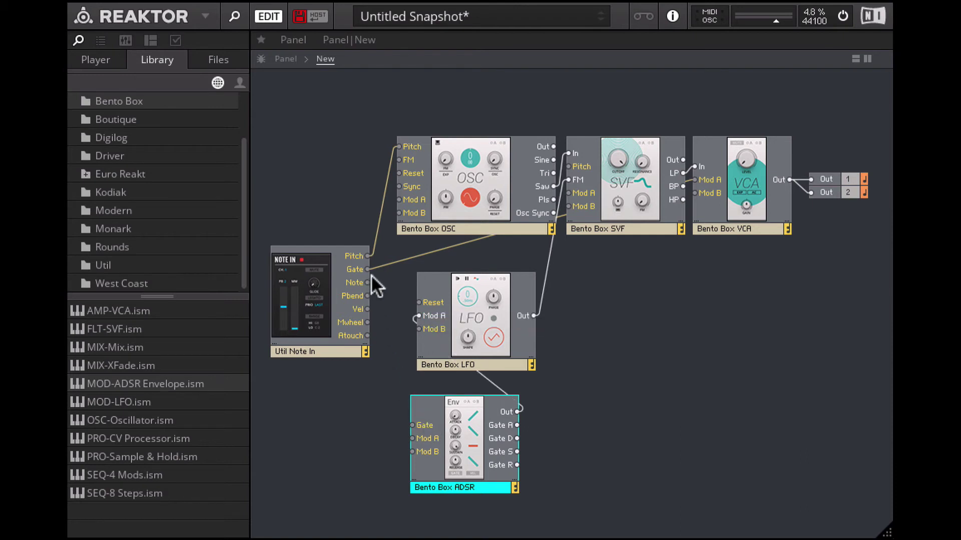
{"action": "left_click_drag", "start_coordinate": [366, 269], "coordinate": [412, 425]}
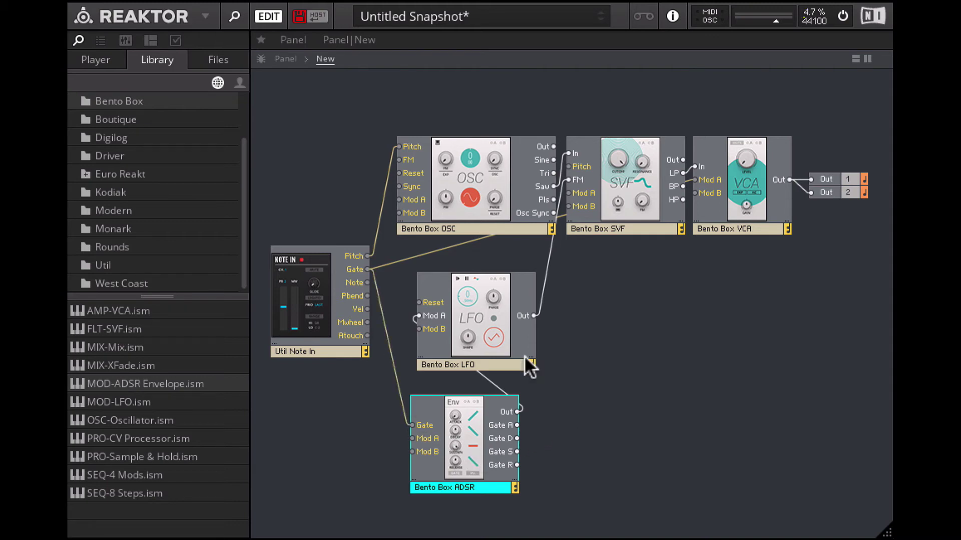
{"action": "left_click", "coordinate": [288, 60]}
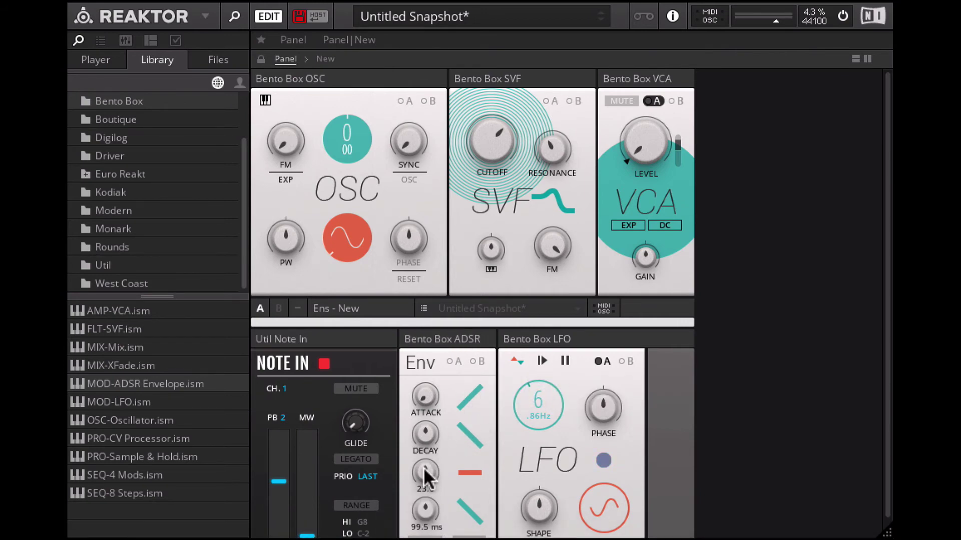
Step: Enable LFO Mod A with more amount, slow the LFO to 0.27 Hz, and lengthen ADSR decay to 1.97 s
{"action": "left_click_drag", "start_coordinate": [424, 432], "coordinate": [424, 389]}
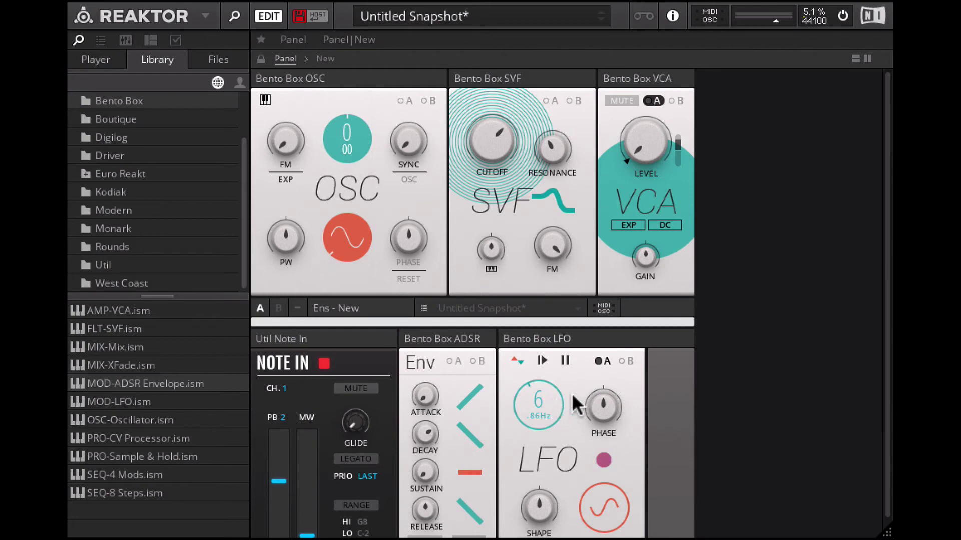
{"action": "left_click", "coordinate": [598, 362]}
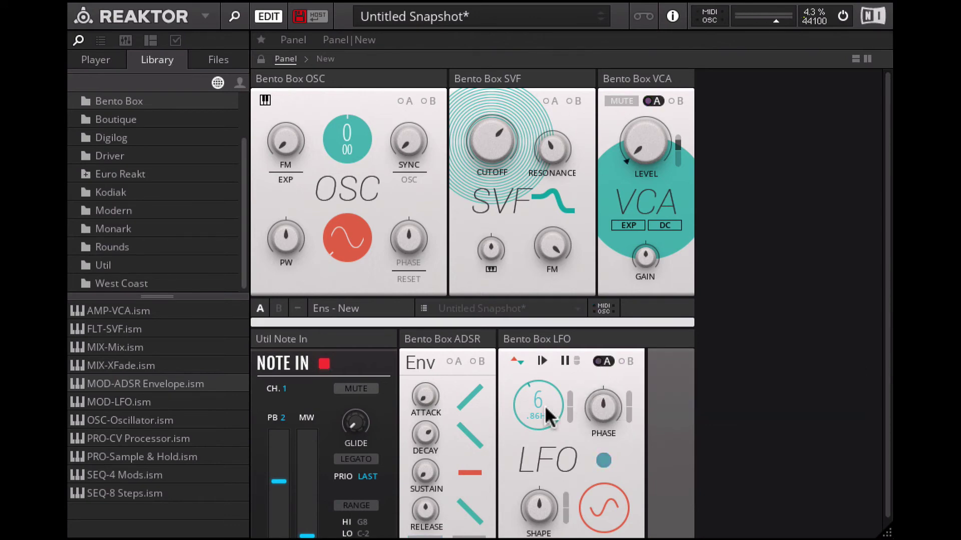
{"action": "left_click_drag", "start_coordinate": [568, 404], "coordinate": [574, 344]}
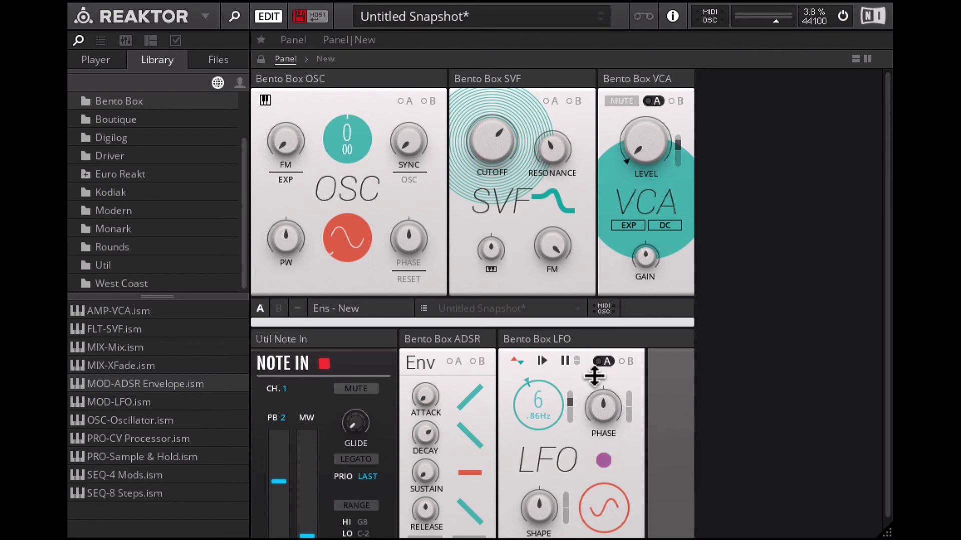
{"action": "left_click_drag", "start_coordinate": [559, 384], "coordinate": [535, 431]}
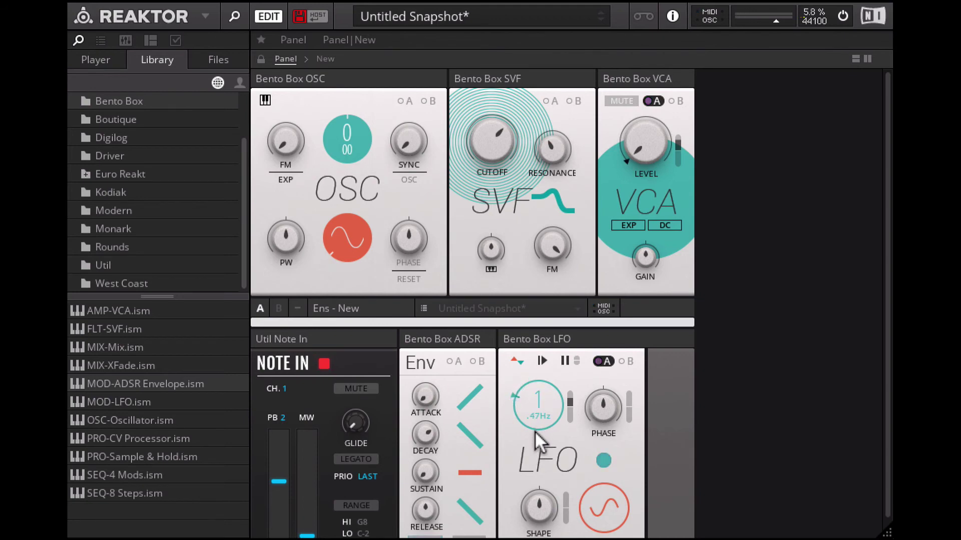
{"action": "scroll", "coordinate": [535, 430], "scroll_direction": "down", "scroll_amount": 2}
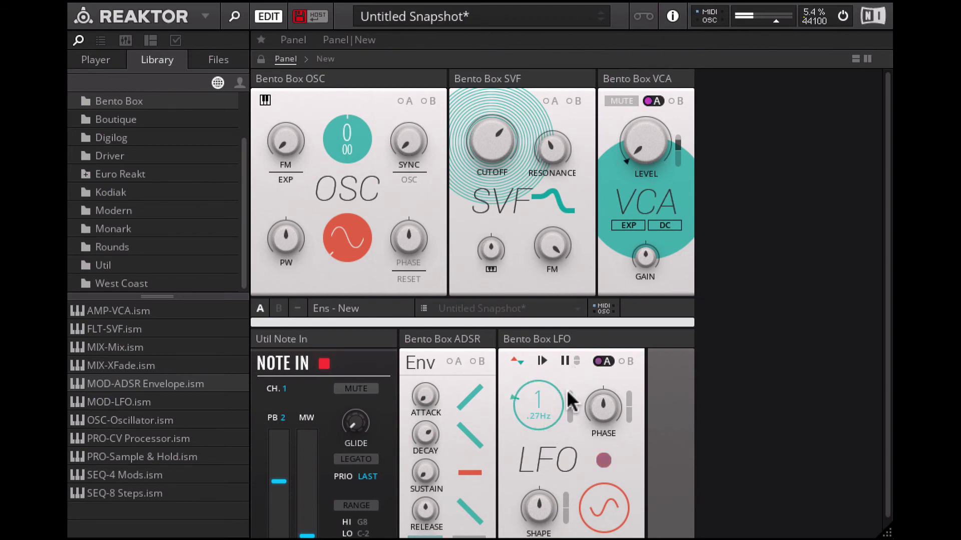
{"action": "left_click_drag", "start_coordinate": [569, 393], "coordinate": [571, 379]}
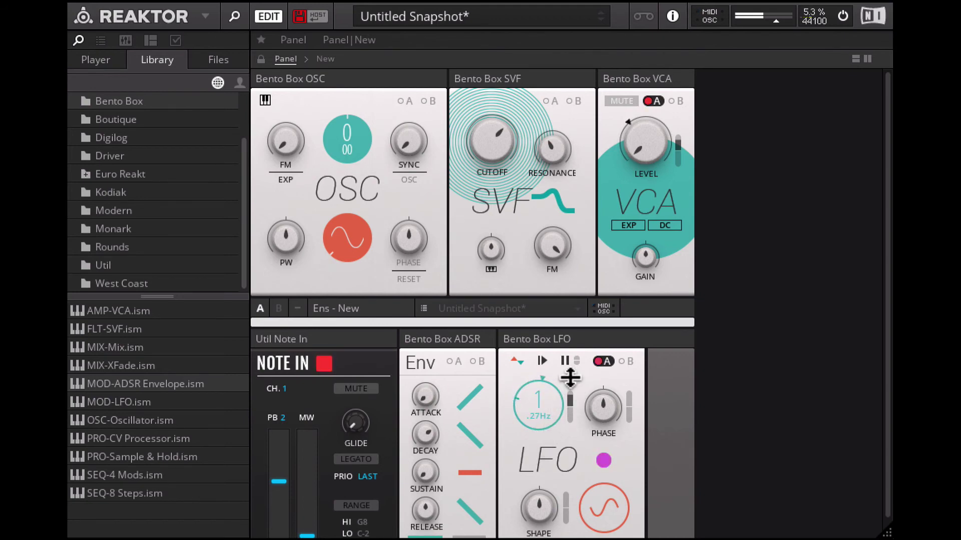
{"action": "left_click_drag", "start_coordinate": [424, 435], "coordinate": [424, 411]}
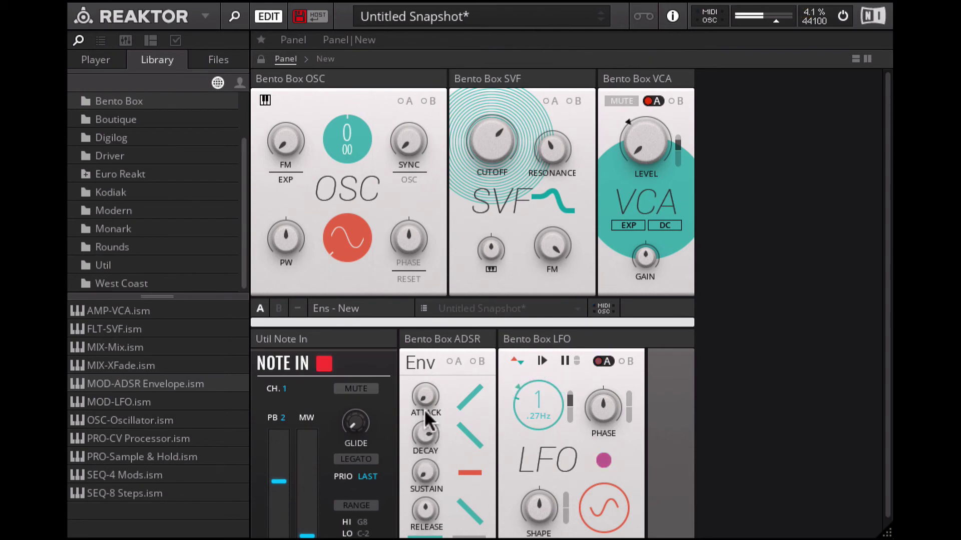
Step: Set the SVF cutoff to about 531 Hz and switch the LFO waveform to sawtooth
{"action": "left_click_drag", "start_coordinate": [494, 138], "coordinate": [490, 187]}
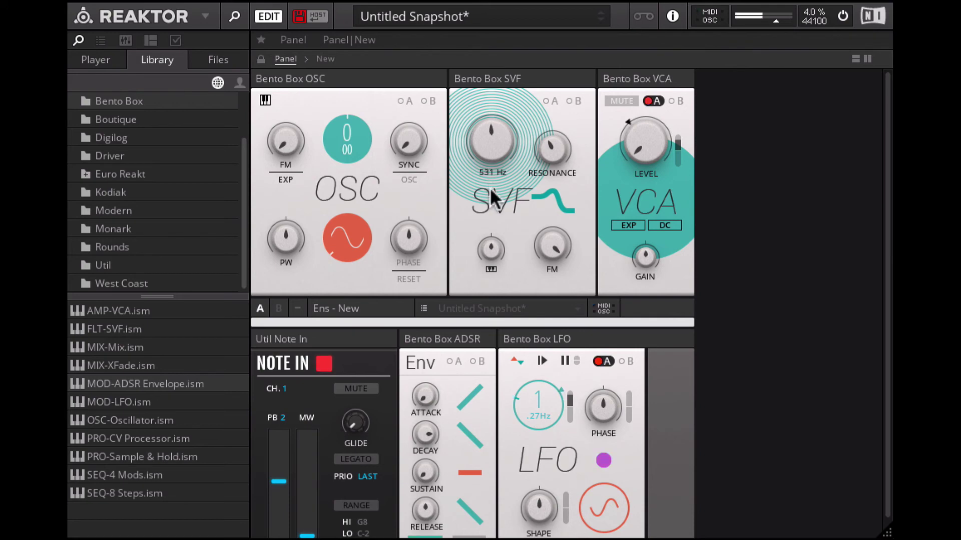
{"action": "left_click_drag", "start_coordinate": [494, 146], "coordinate": [494, 134]}
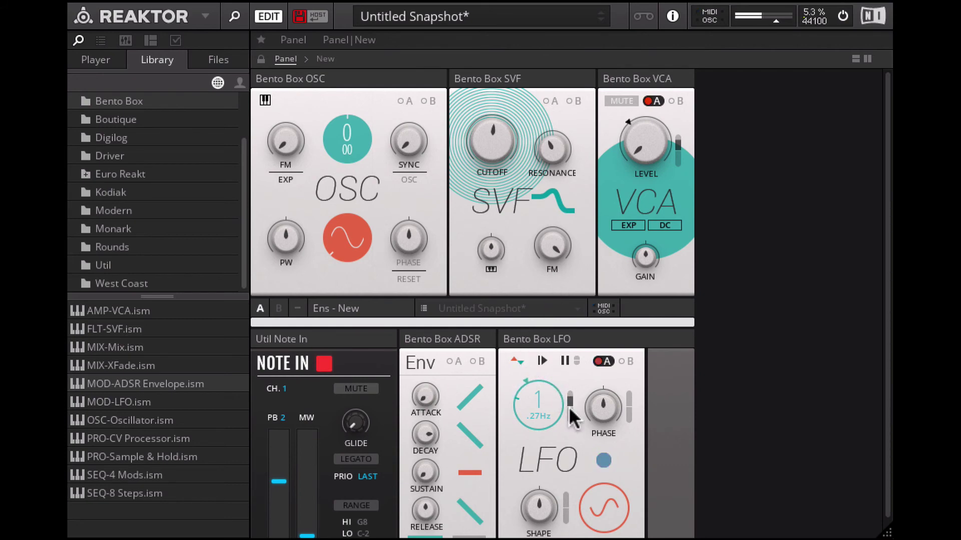
{"action": "left_click", "coordinate": [610, 520]}
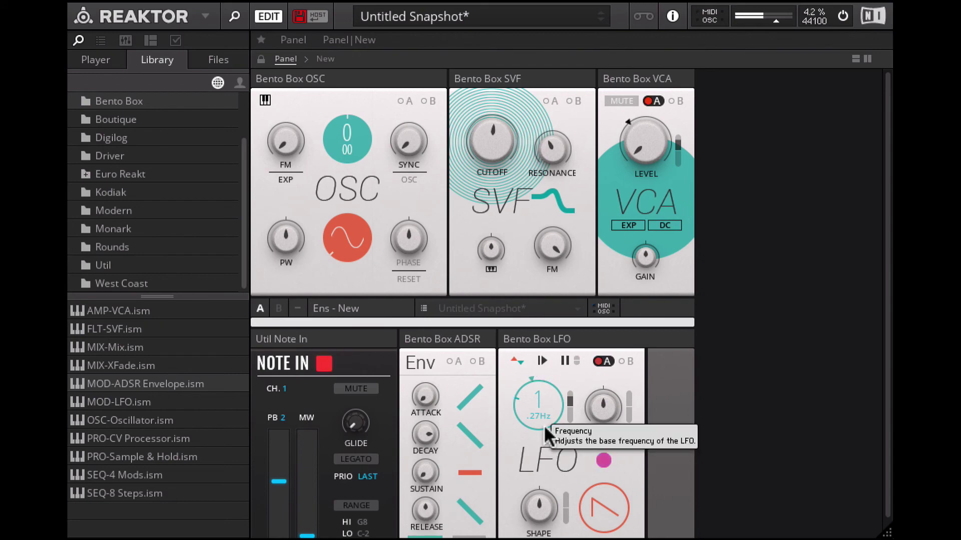
{"action": "mouse_move", "coordinate": [673, 332]}
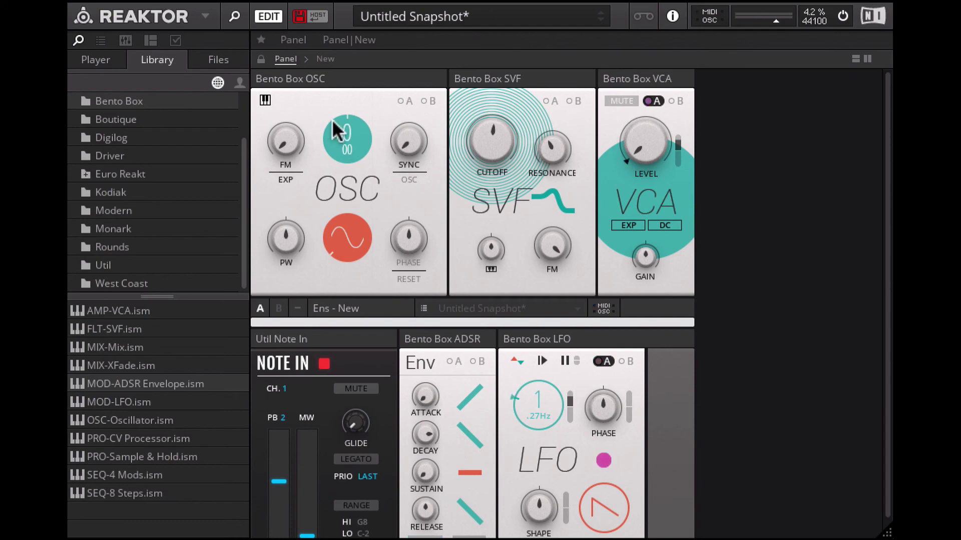
Step: Save the ensemble as 'RR LFO Filter Envelope.ens' with Save Ensemble As
{"action": "left_click", "coordinate": [206, 16]}
{"action": "mouse_move", "coordinate": [222, 39]}
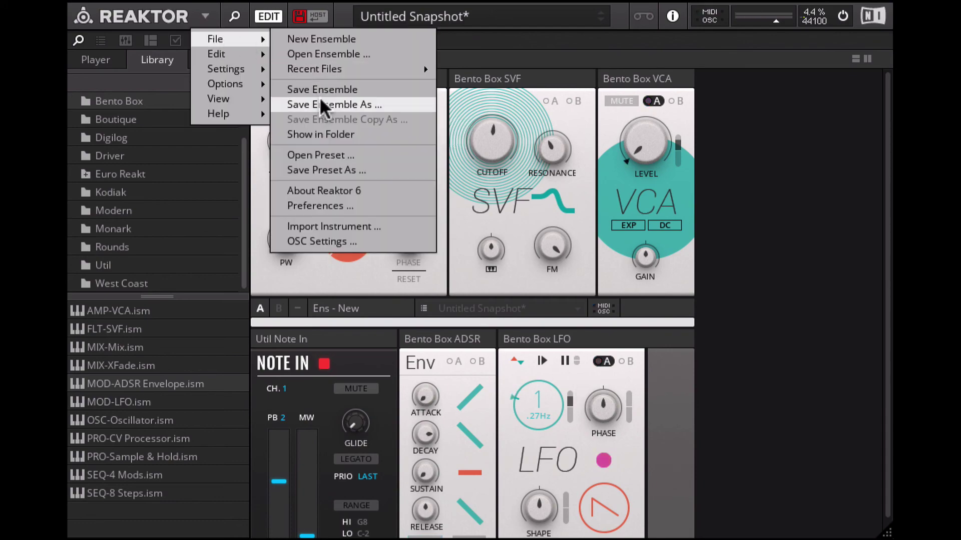
{"action": "left_click", "coordinate": [320, 104]}
{"action": "type", "text": "rr "}
{"action": "type", "text": "LFO Filter"}
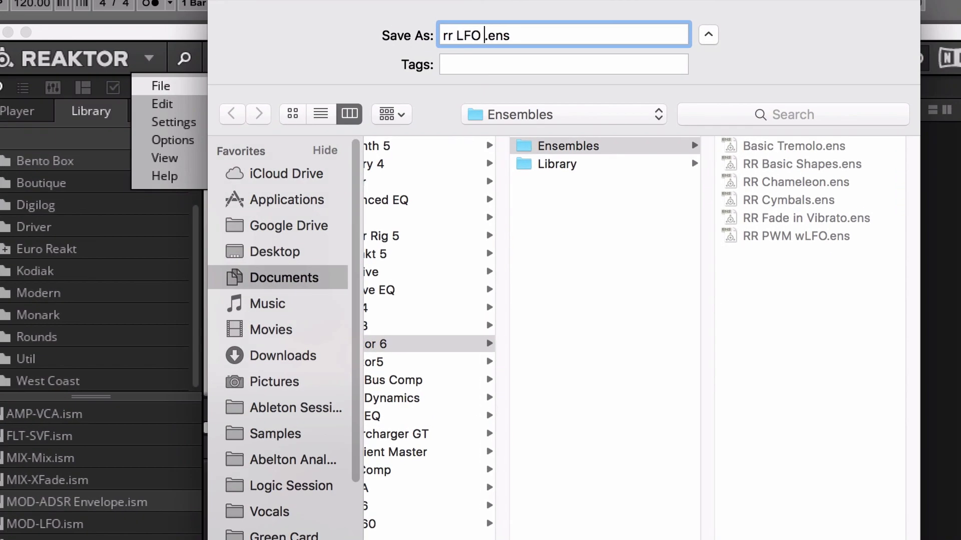
{"action": "type", "text": " Envelope"}
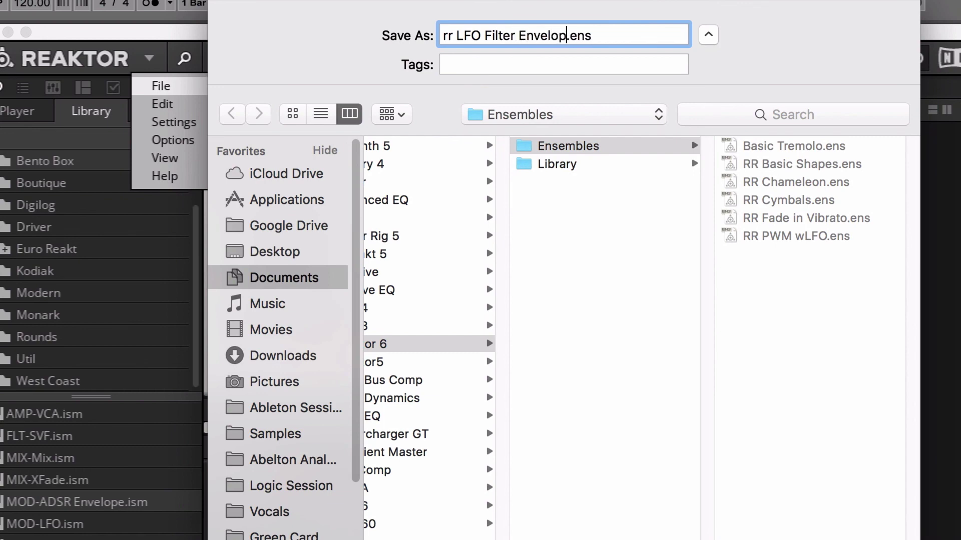
{"action": "key", "text": "super+Left"}
{"action": "key", "text": "shift+Right"}
{"action": "key", "text": "shift+Right"}
{"action": "type", "text": "RR"}
{"action": "key", "text": "super+Right"}
{"action": "key", "text": "Return"}
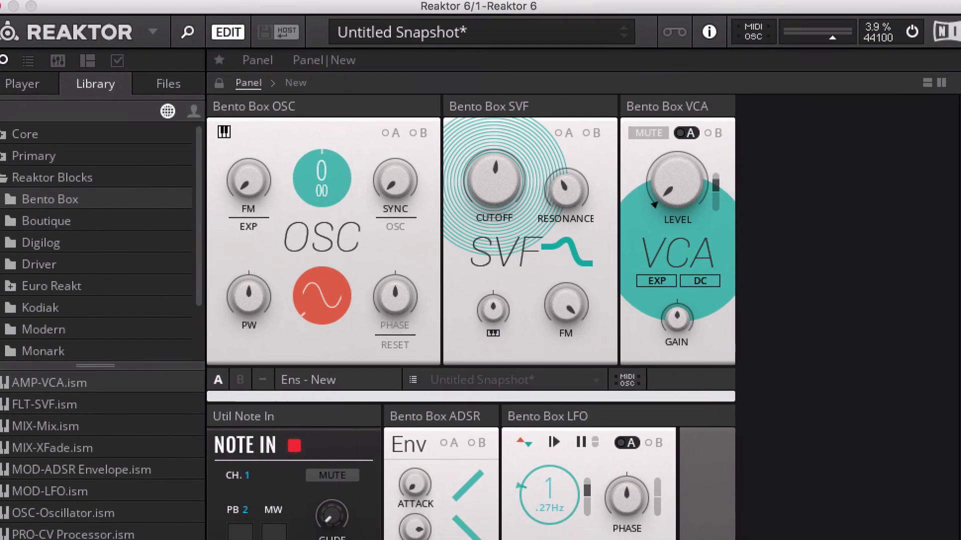